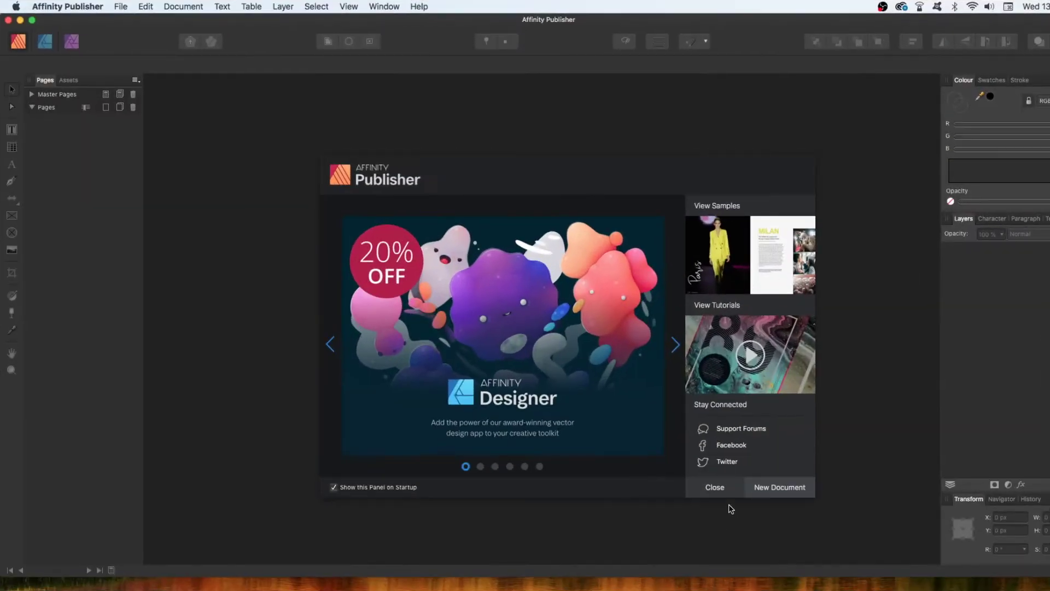
# Close Affinity Publisher's welcome panel and open the recent file Frogs Sounds at Night.afpub.
pyautogui.click(718, 494)
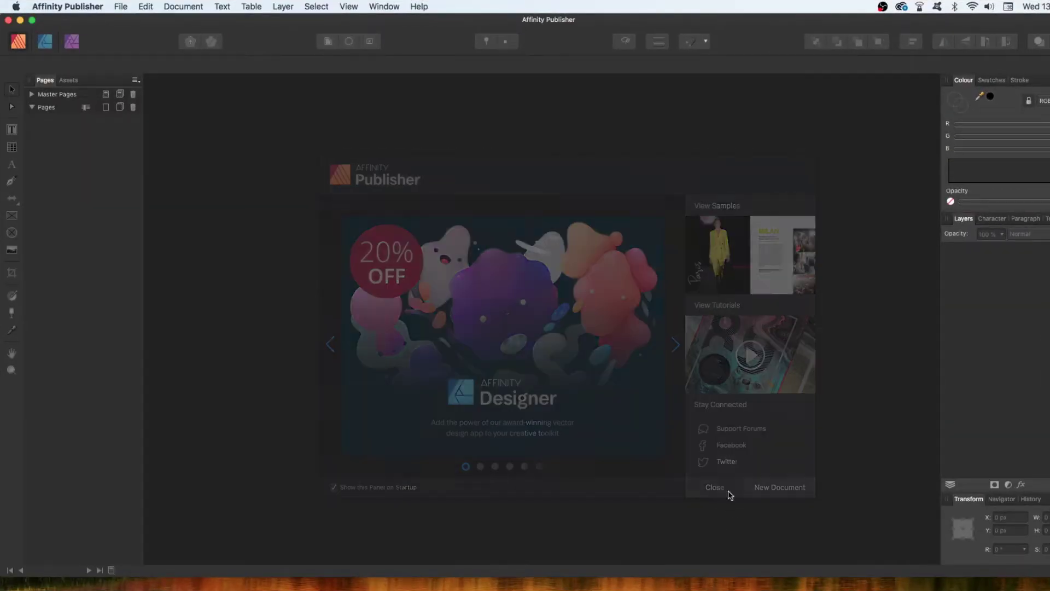
pyautogui.moveTo(85, 24)
pyautogui.mouseDown()
pyautogui.moveTo(157, 122)
pyautogui.moveTo(140, 119)
pyautogui.moveTo(102, 32)
pyautogui.mouseUp()
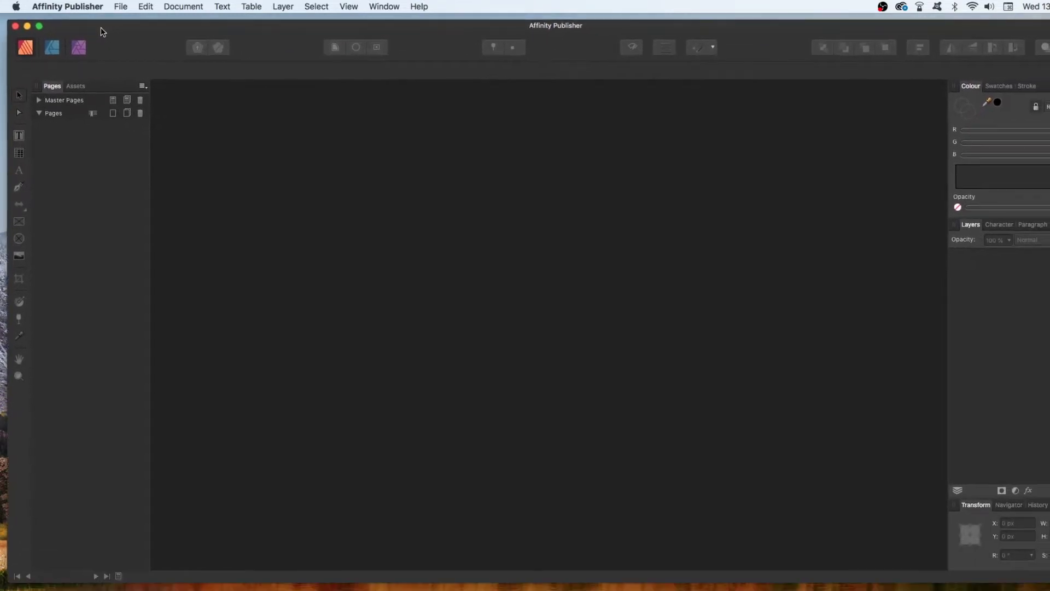
pyautogui.click(119, 6)
pyautogui.moveTo(134, 51)
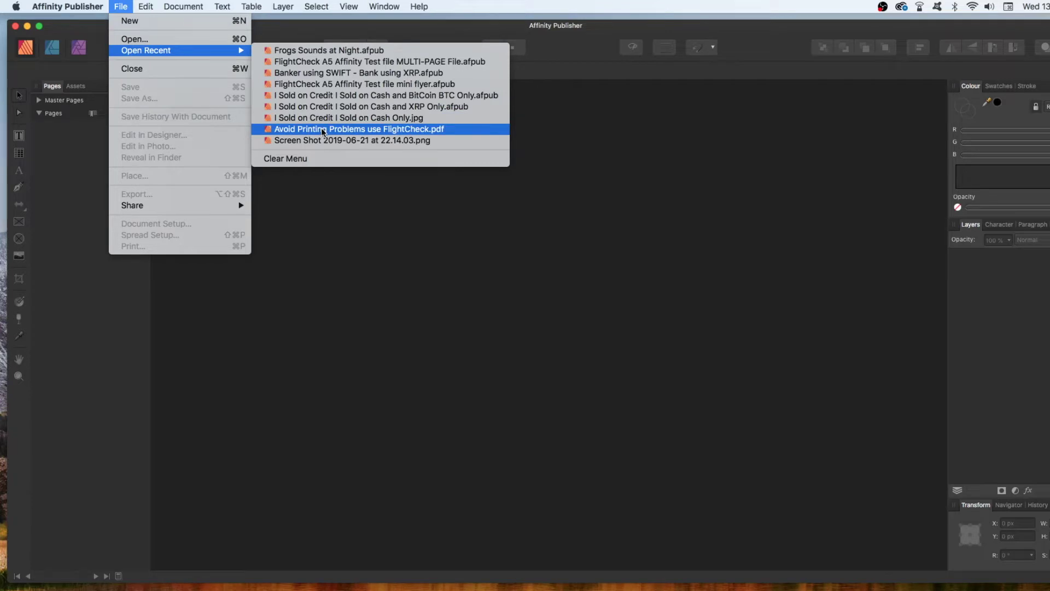
pyautogui.click(322, 51)
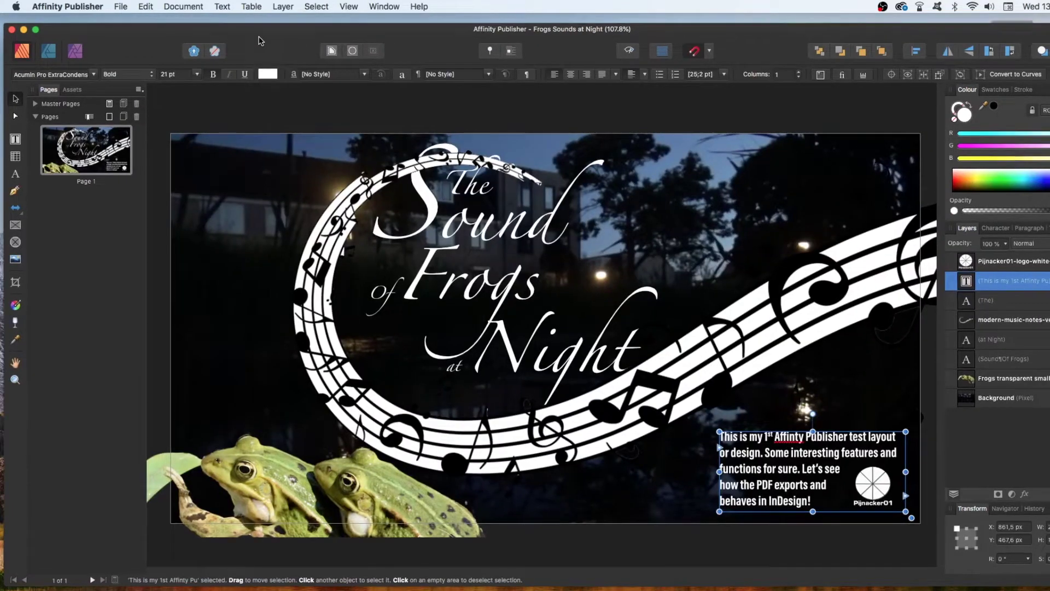
# Reposition the program window and nudge the frogs image slightly upward on the page.
pyautogui.moveTo(257, 31); pyautogui.dragTo(266, 51)
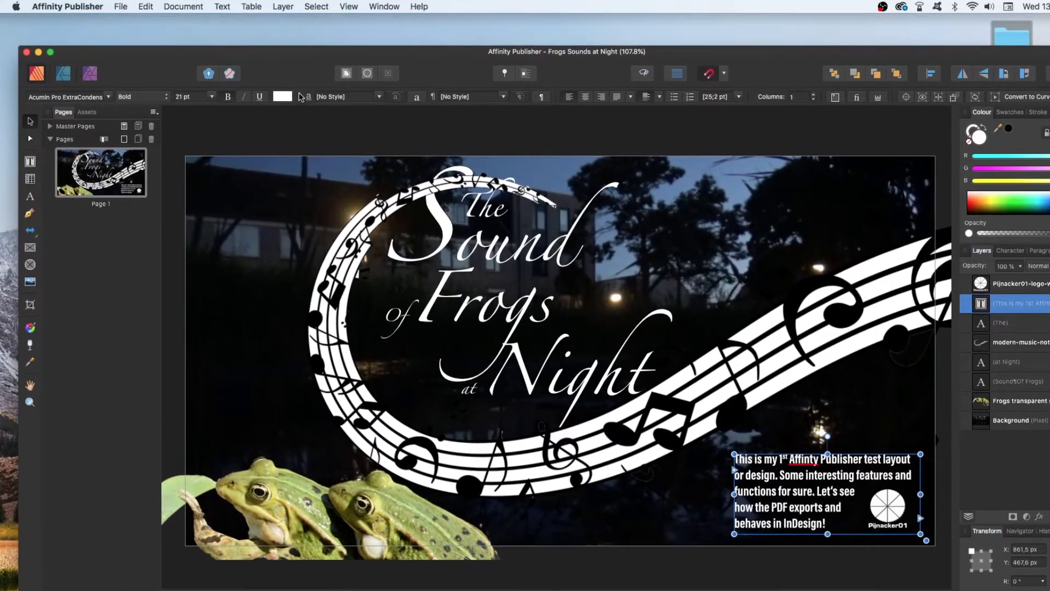
pyautogui.moveTo(299, 98); pyautogui.dragTo(307, 49)
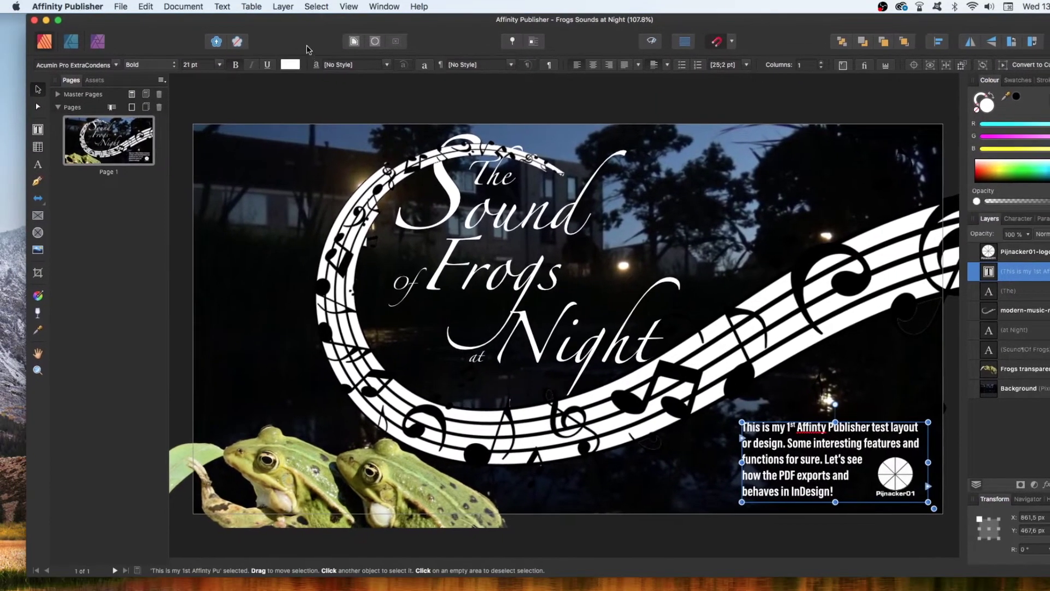
pyautogui.click(253, 481)
pyautogui.moveTo(190, 462)
pyautogui.mouseDown()
pyautogui.moveTo(189, 426)
pyautogui.moveTo(189, 445)
pyautogui.mouseUp()
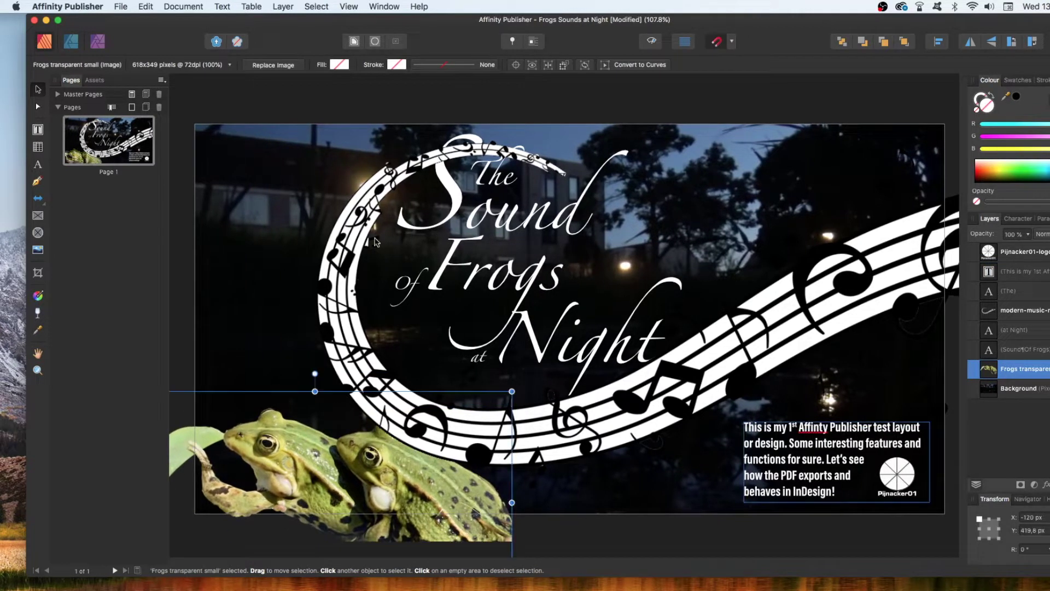
# Inspect the music-notes graphic and the title word 'The' by selecting them.
pyautogui.click(351, 225)
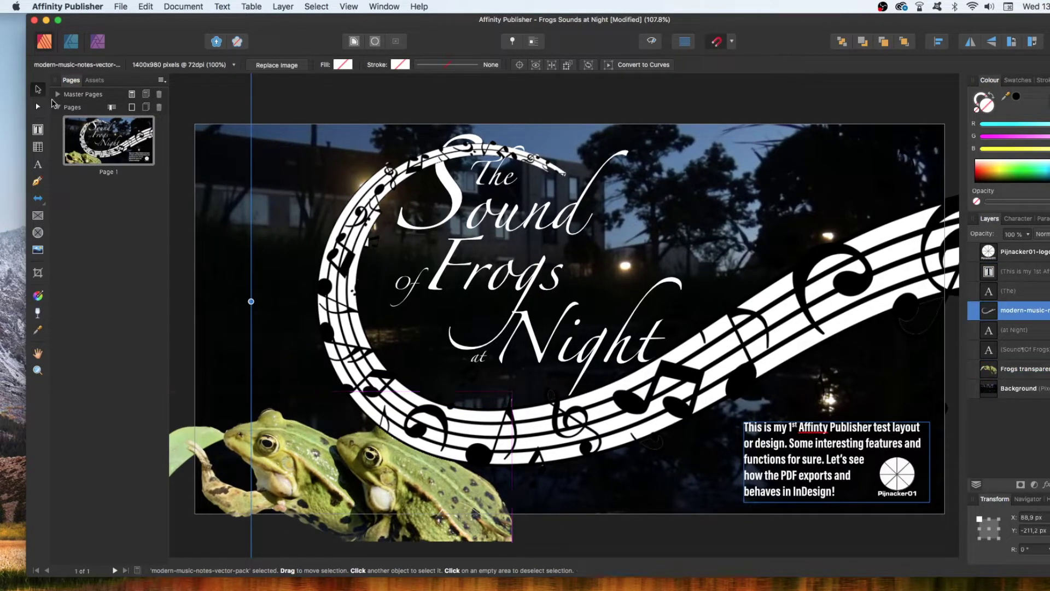
pyautogui.moveTo(332, 28); pyautogui.dragTo(356, 99)
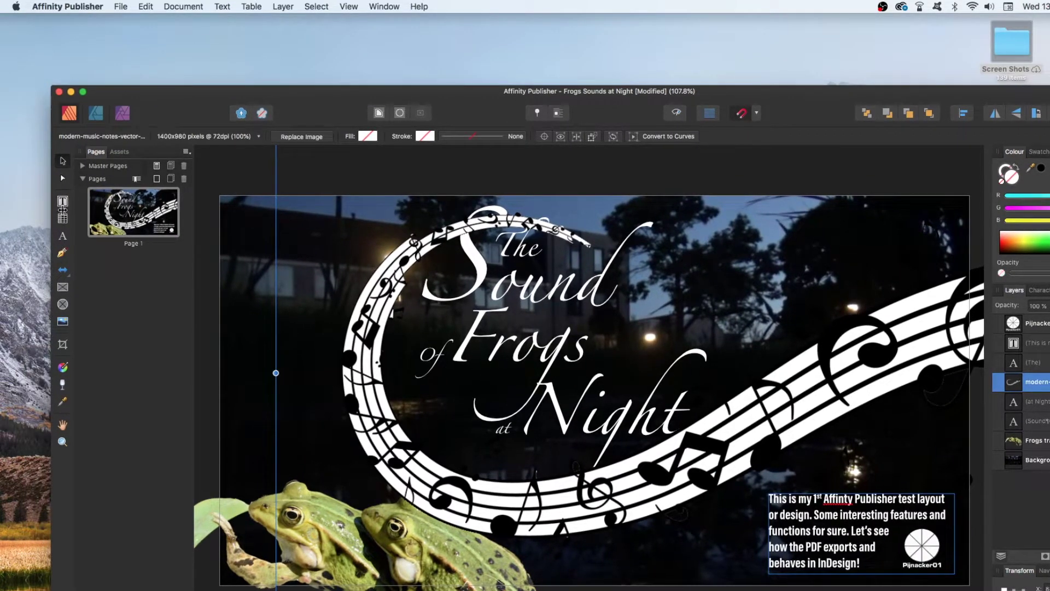
pyautogui.press('Escape')
pyautogui.click(521, 251)
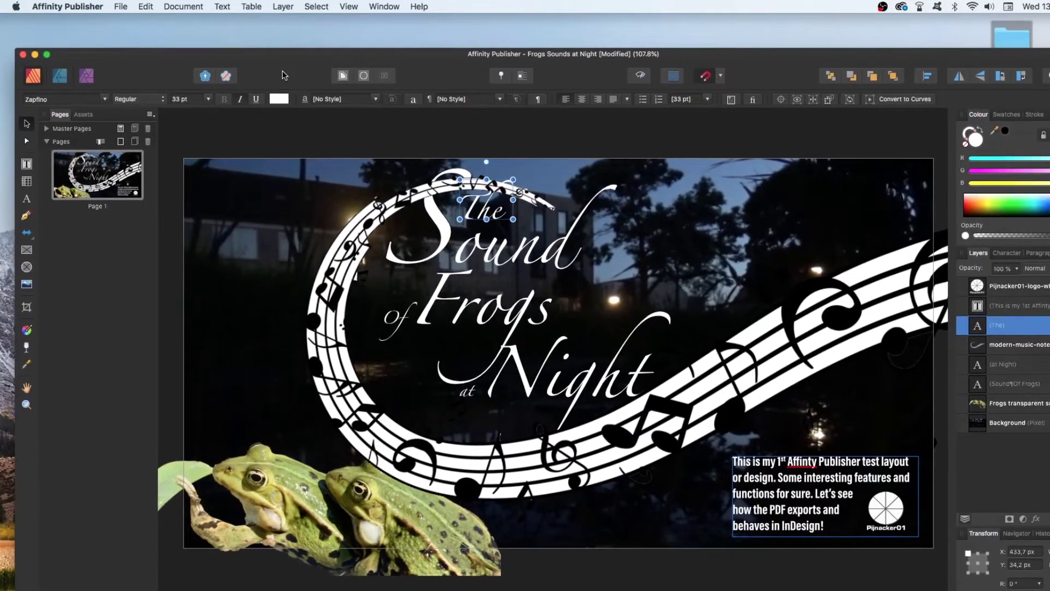
# Export the layout as a PDF (for print), then quit Affinity Publisher.
pyautogui.press('super+alt+shift+s')
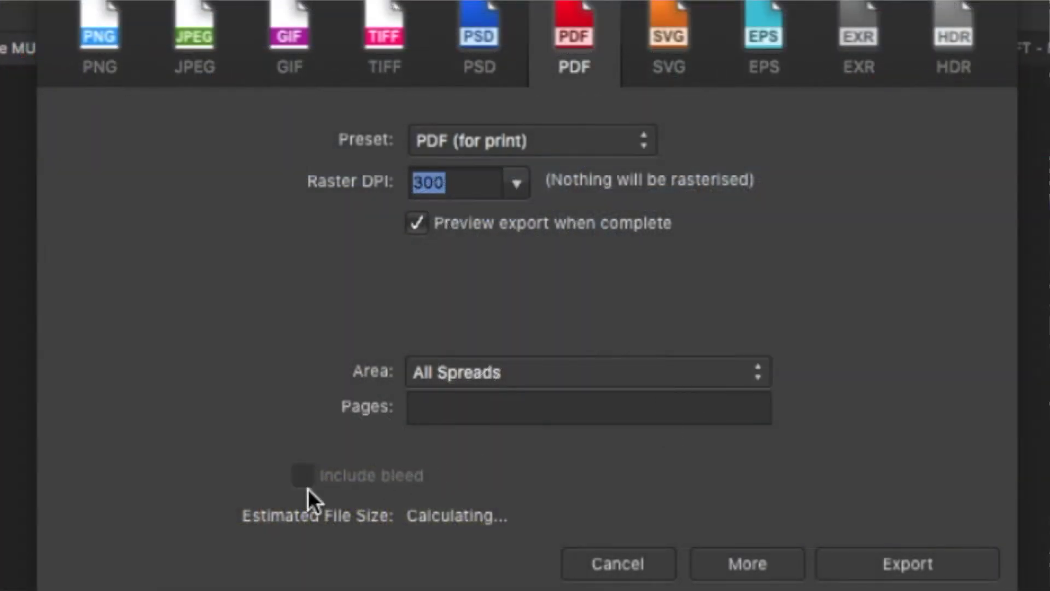
pyautogui.click(837, 567)
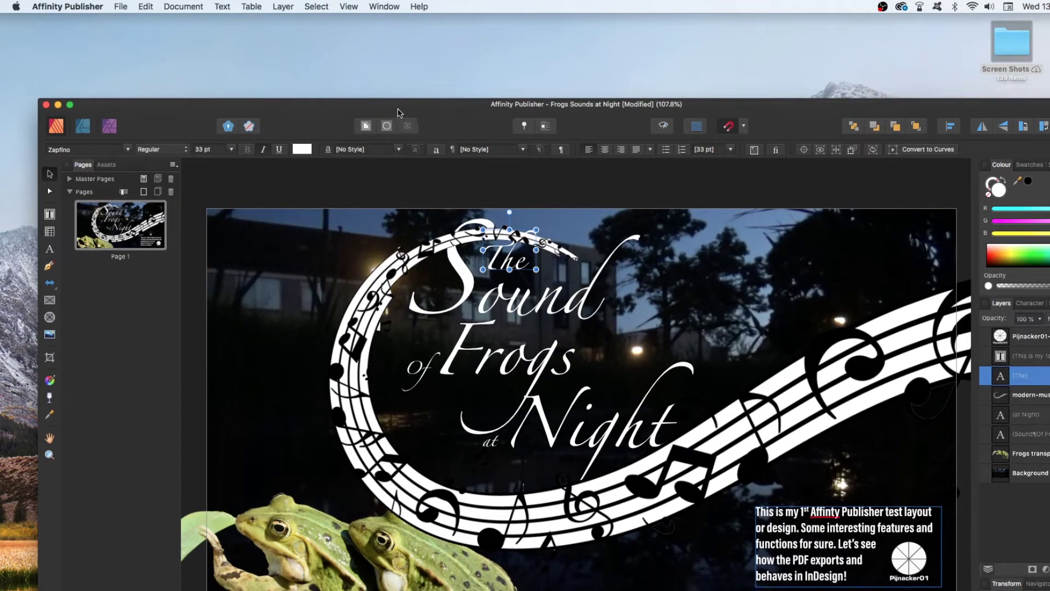
pyautogui.press('super+q')
# Quit without saving, close InDesign's Home screen, and open Markzware PDF2DTP Preferences.
pyautogui.click(519, 213)
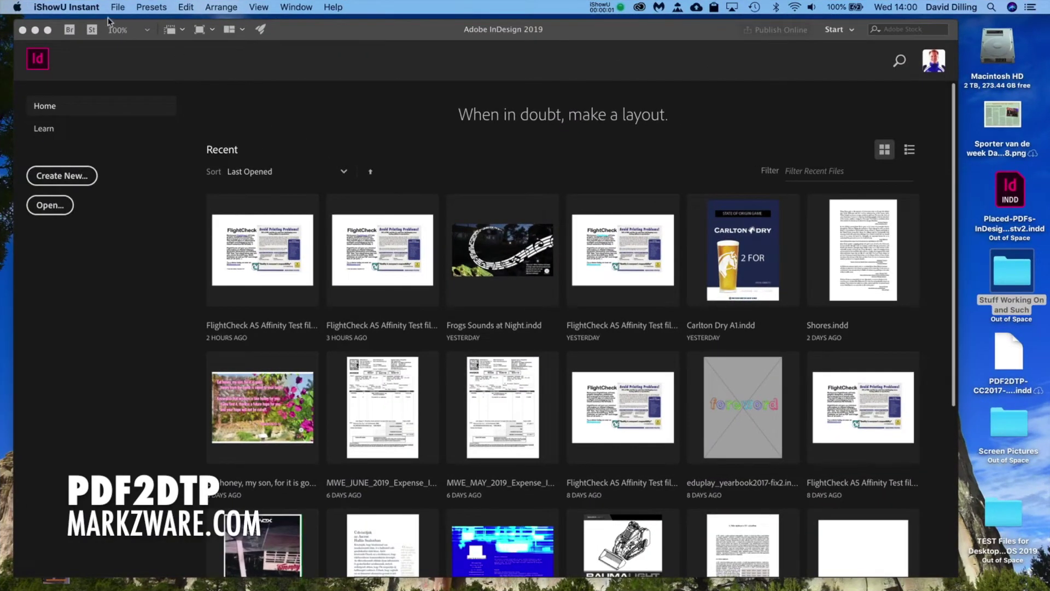
pyautogui.click(22, 30)
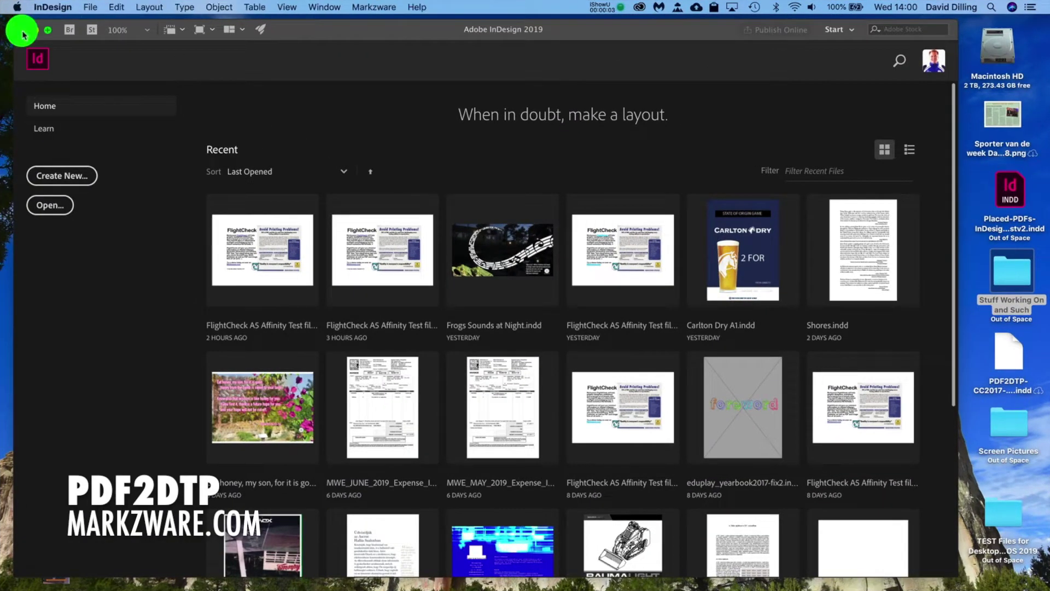
pyautogui.click(374, 7)
pyautogui.moveTo(375, 22)
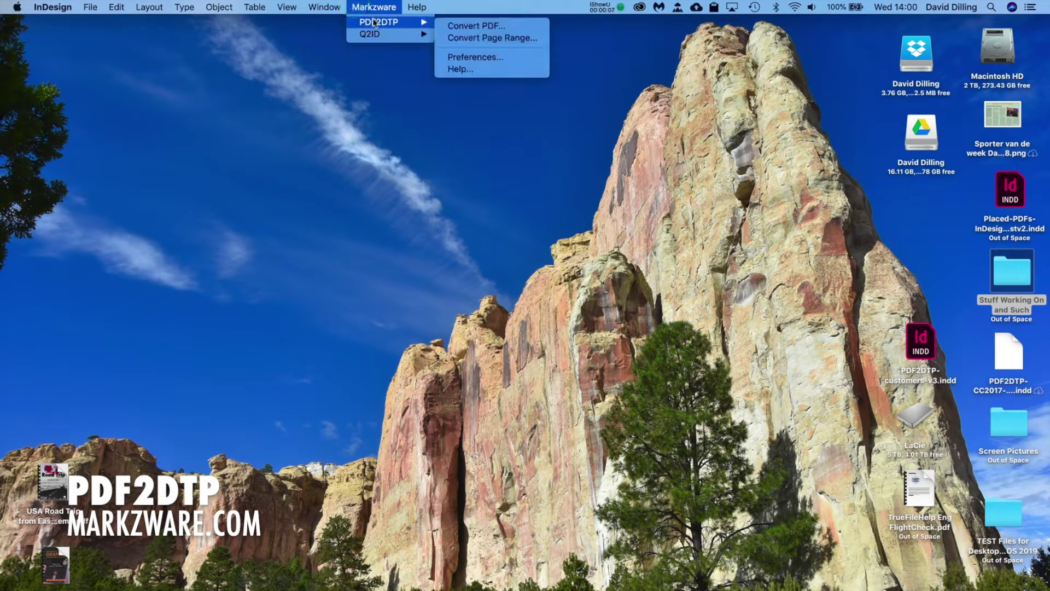
pyautogui.click(478, 59)
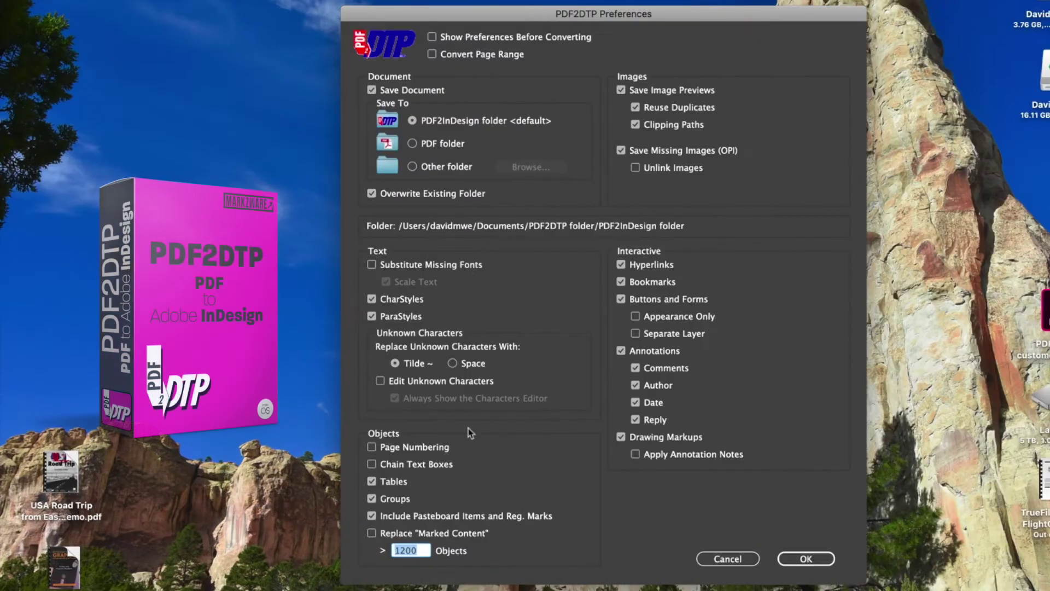
# Enable Replace "Marked Content" (> 1200 Objects) and confirm the PDF2DTP Preferences with OK.
pyautogui.click(372, 534)
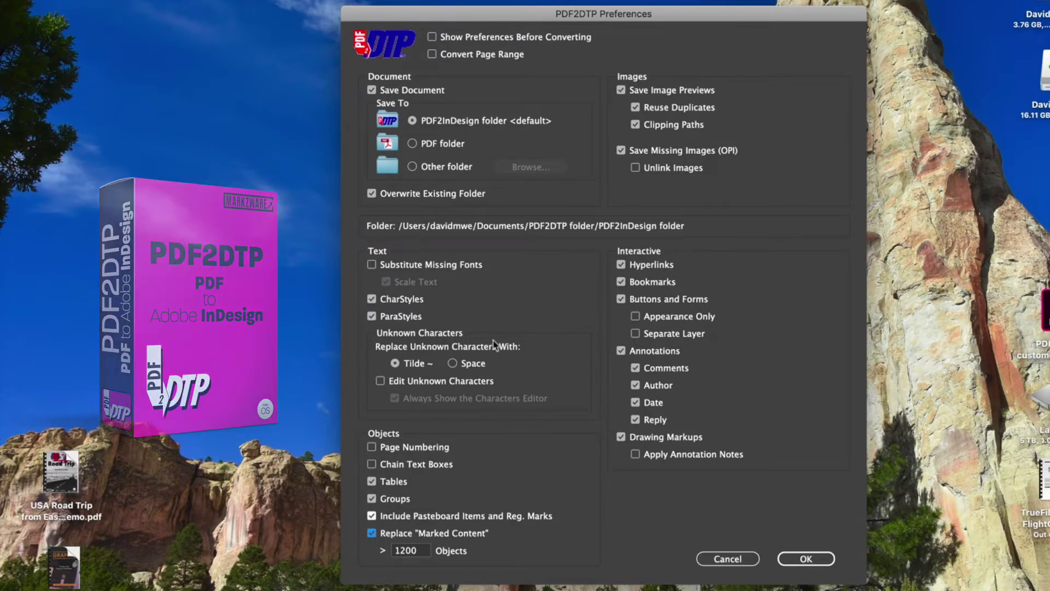
pyautogui.click(730, 559)
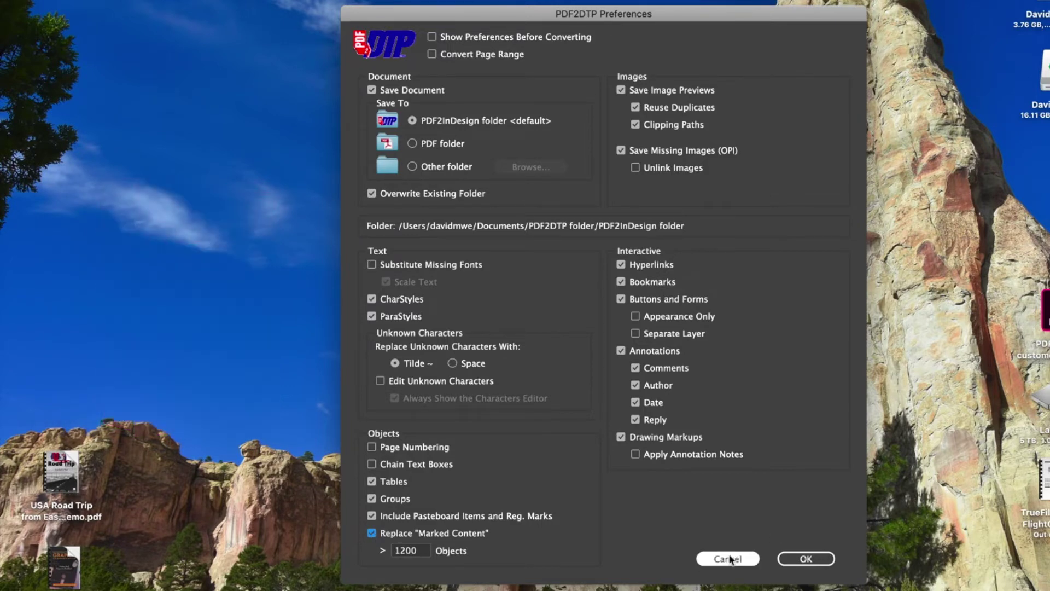
pyautogui.click(807, 558)
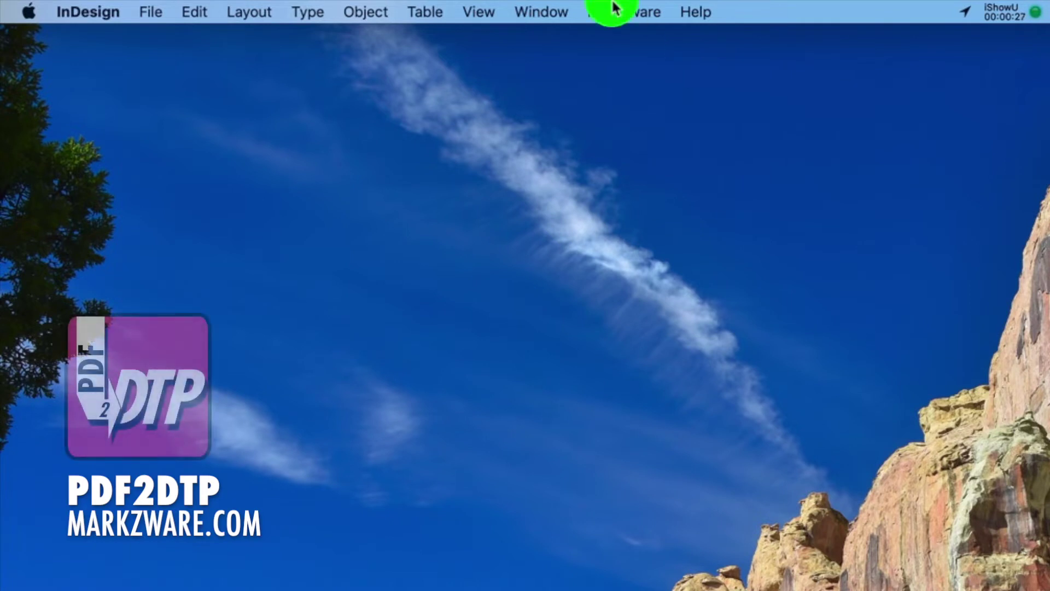
# Run Markzware PDF2DTP Convert PDF on Frogs Sounds at Night.pdf.
pyautogui.click(613, 8)
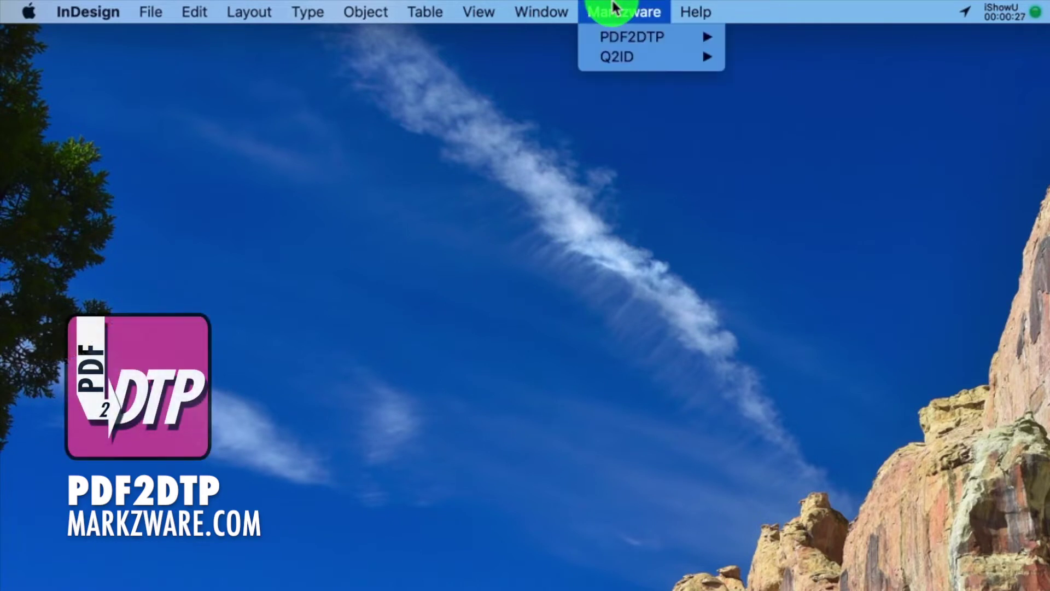
pyautogui.moveTo(613, 44)
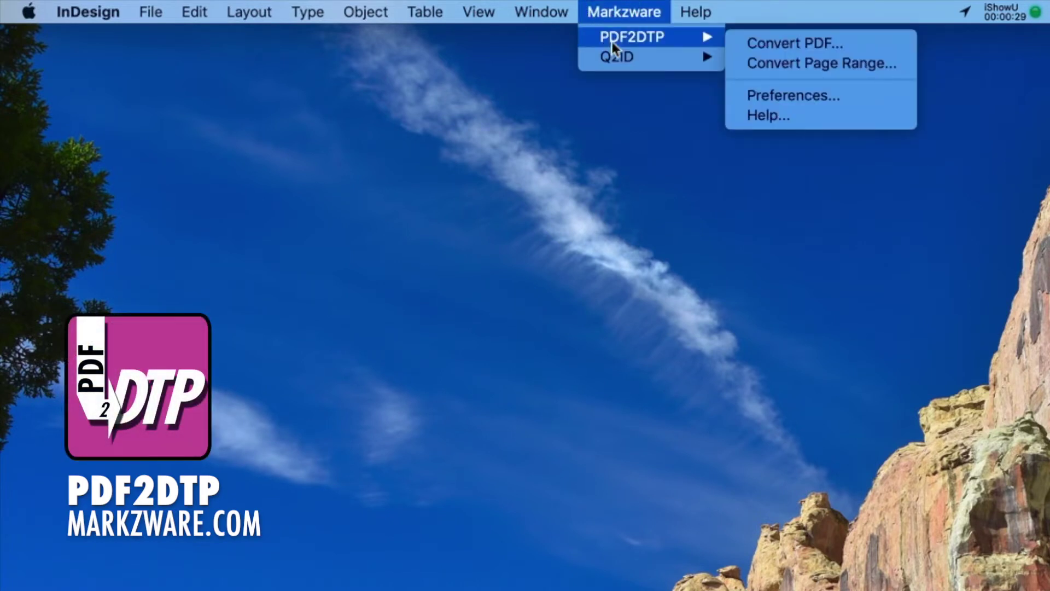
pyautogui.click(760, 48)
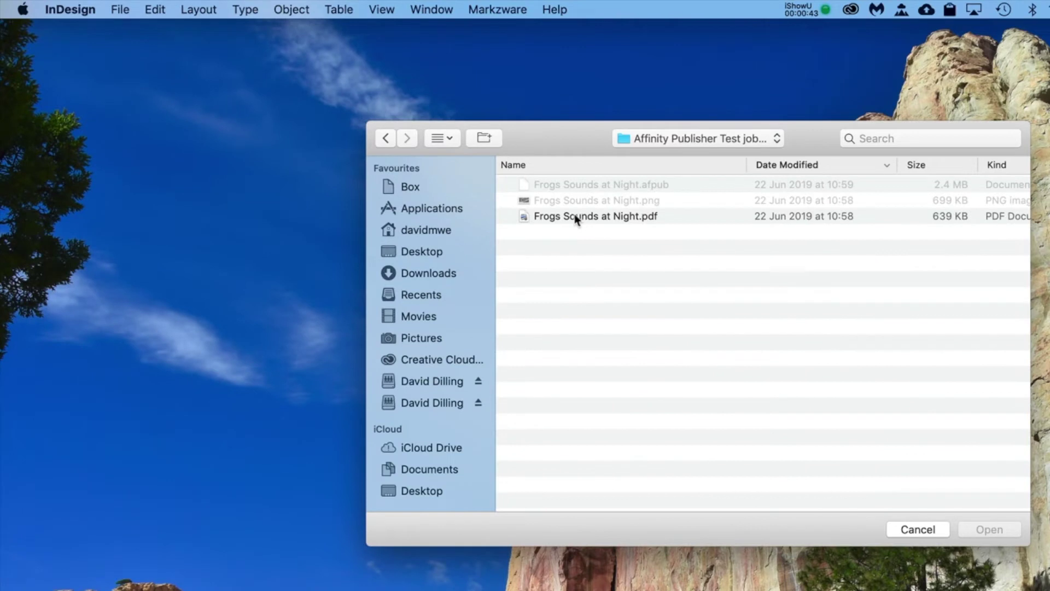
pyautogui.click(574, 216)
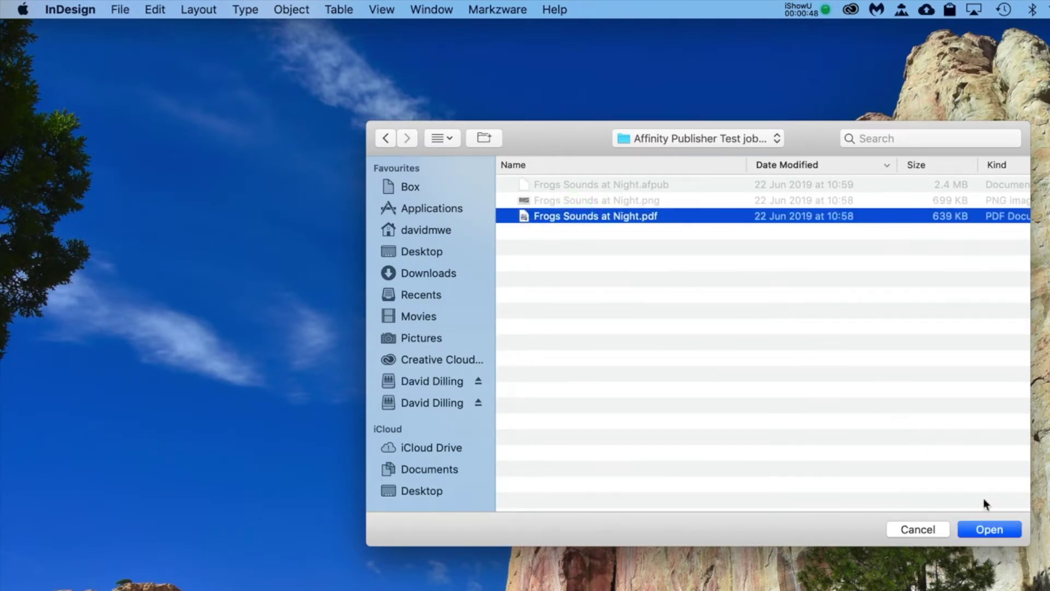
pyautogui.click(992, 527)
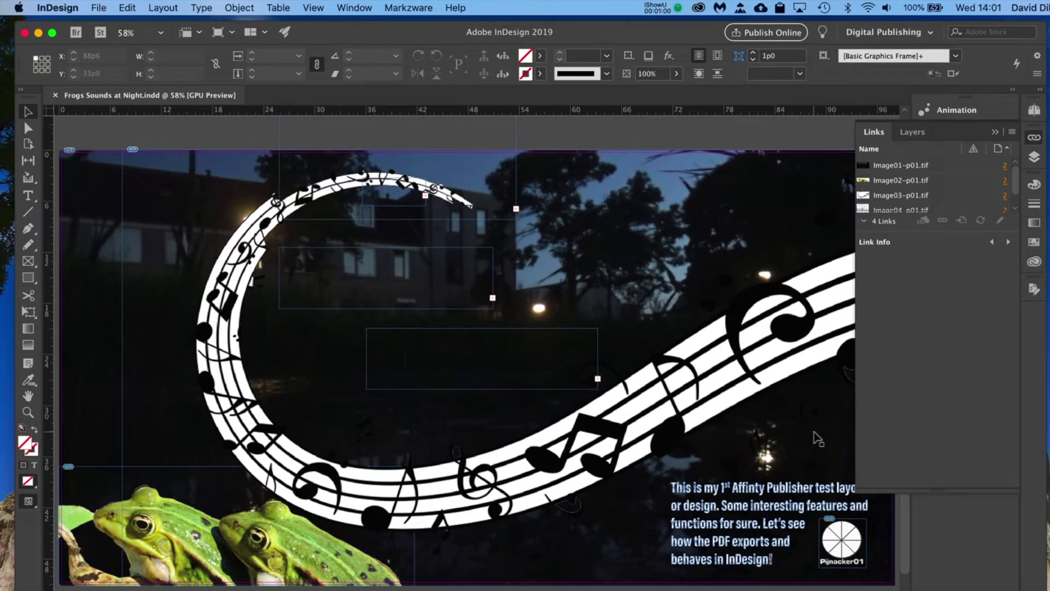
# Review Link Info for Image02, Image01 and Image04, then enlarge the small title frame to show 'The'.
pyautogui.click(895, 178)
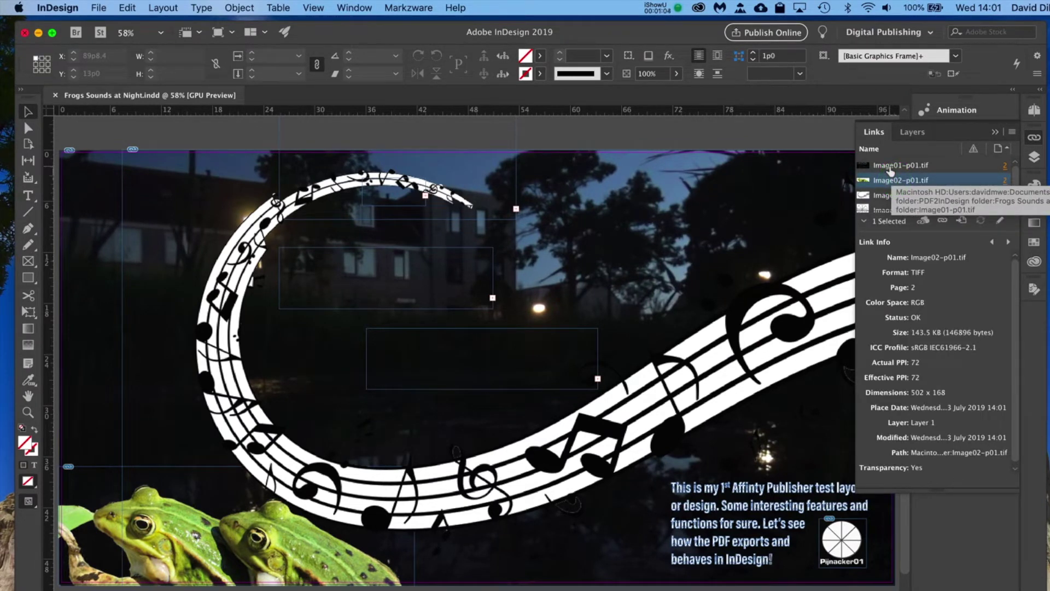
pyautogui.click(890, 165)
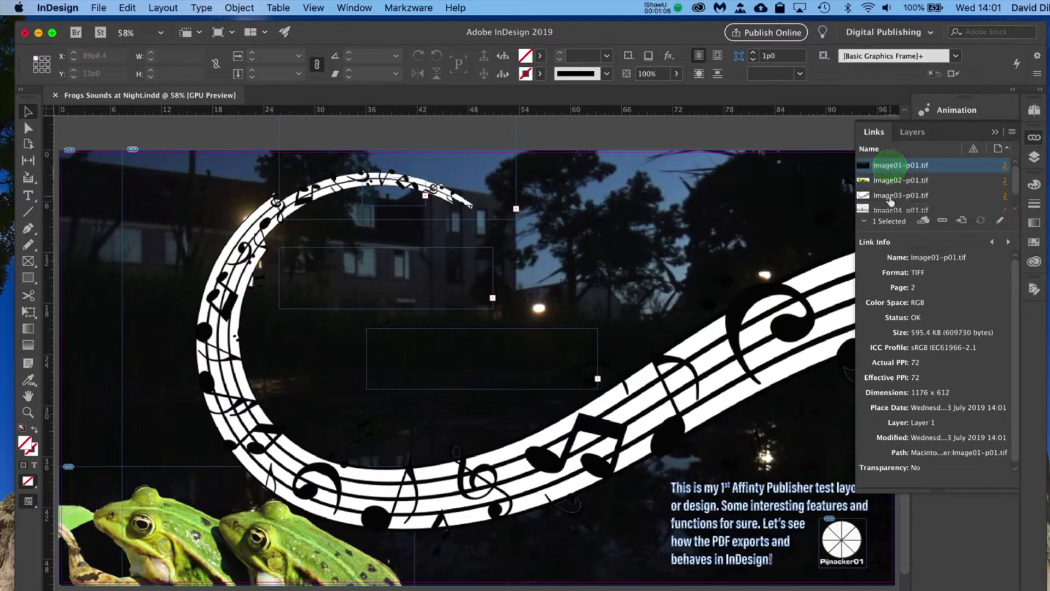
pyautogui.click(890, 211)
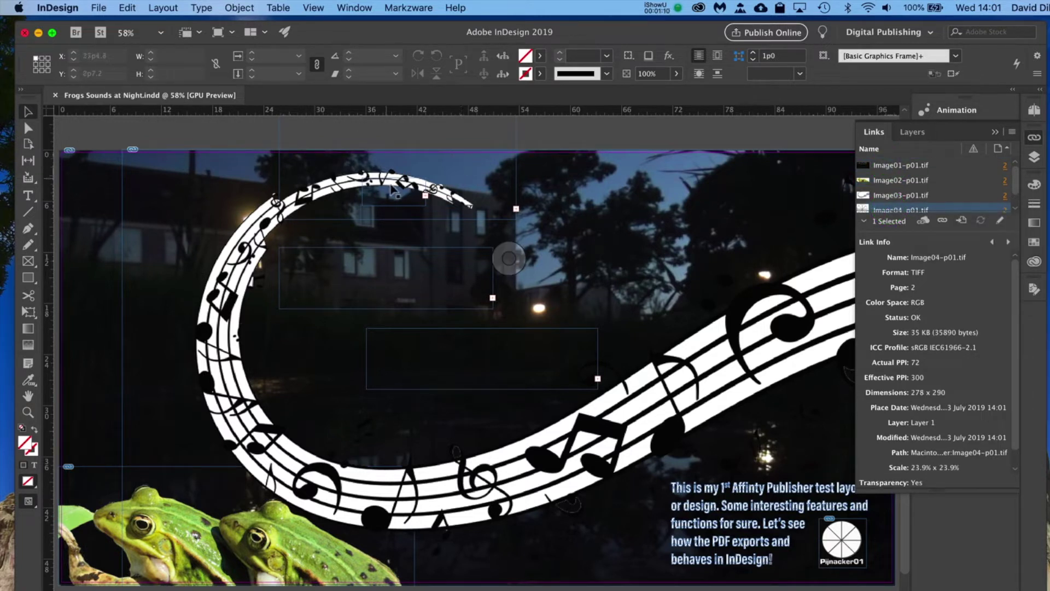
pyautogui.click(392, 187)
pyautogui.moveTo(426, 205); pyautogui.dragTo(460, 234)
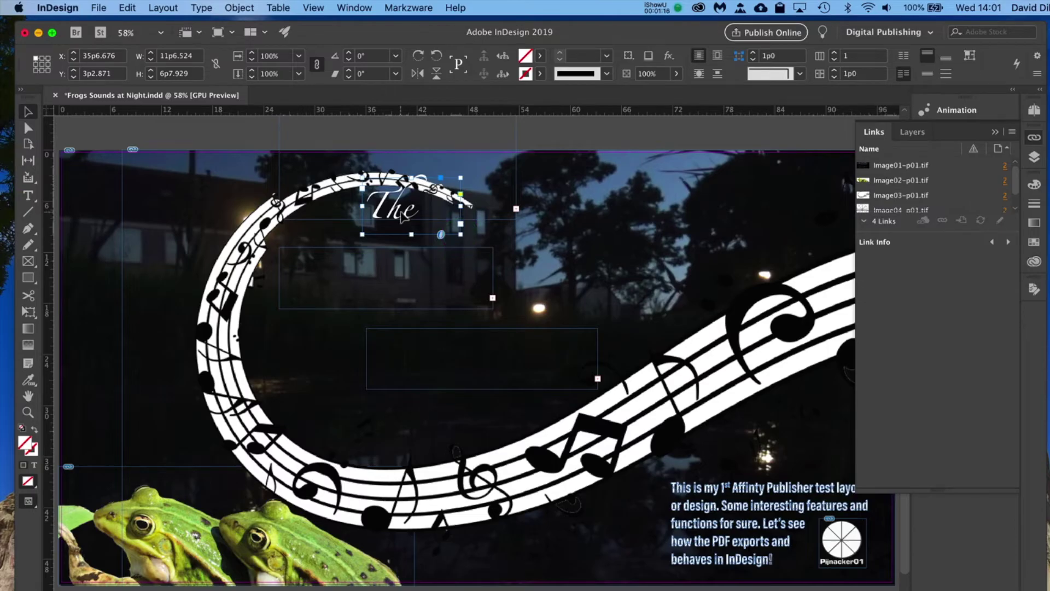
# Zoom out and check the Zapfino font of the word 'The' in the top frame.
pyautogui.press('super+minus')
pyautogui.doubleClick(389, 201)
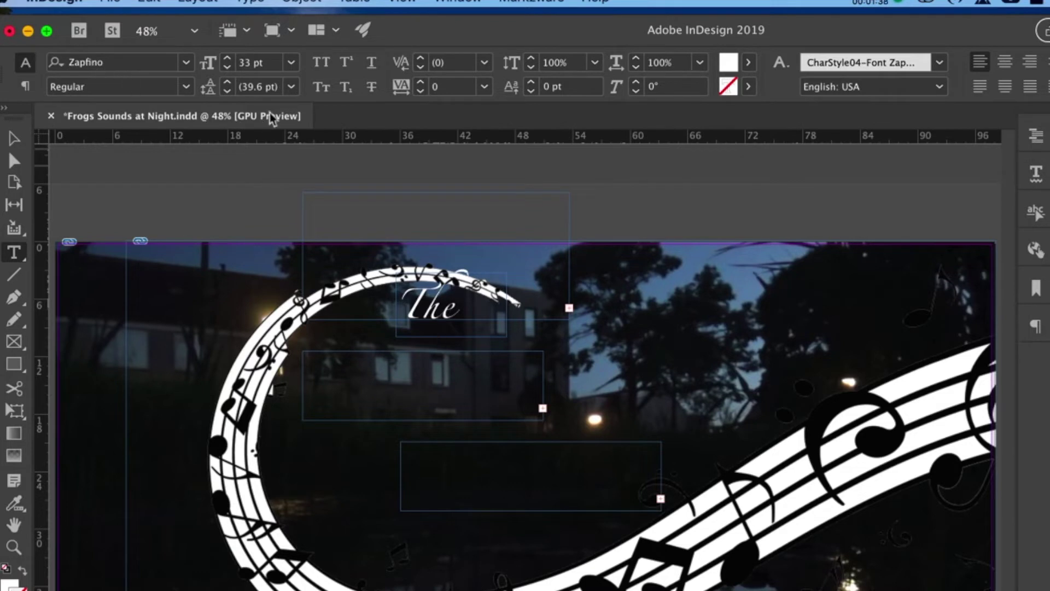
pyautogui.click(14, 140)
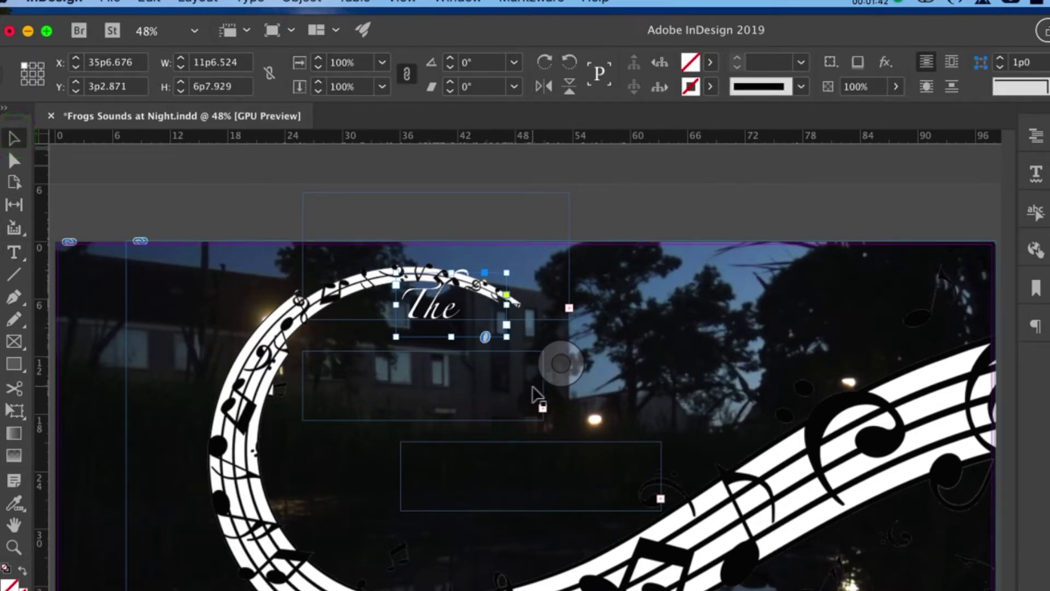
# Enlarge the lower empty frame to about 37p3.047 by 16p3.076 so 'at Night' shows.
pyautogui.click(648, 465)
pyautogui.moveTo(661, 510); pyautogui.dragTo(758, 590)
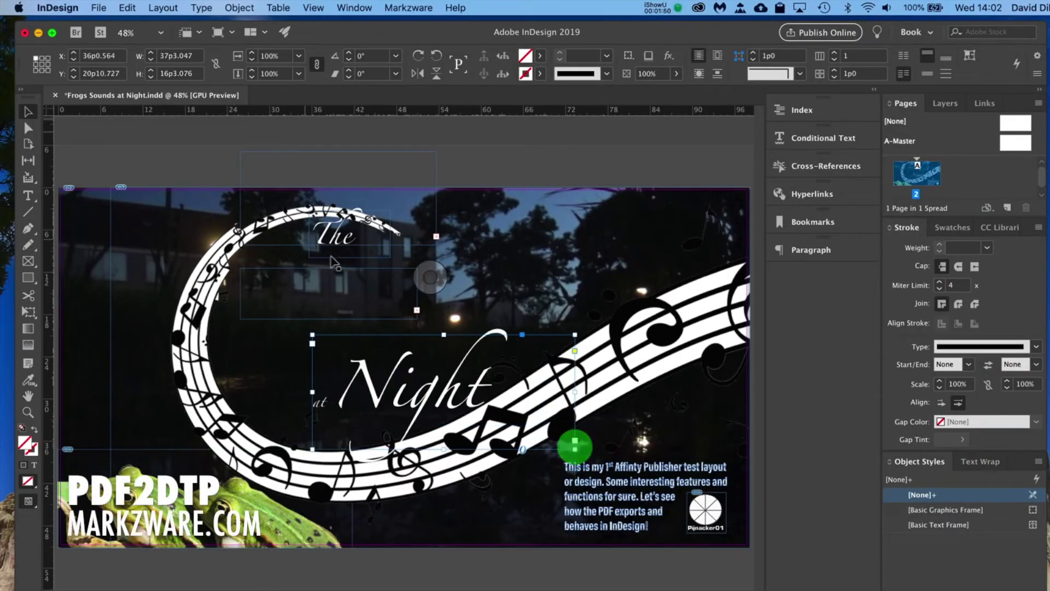
pyautogui.click(363, 272)
# Enlarge the empty frame beneath the background image to reveal 'of Frogs'.
pyautogui.moveTo(415, 296); pyautogui.dragTo(415, 296)
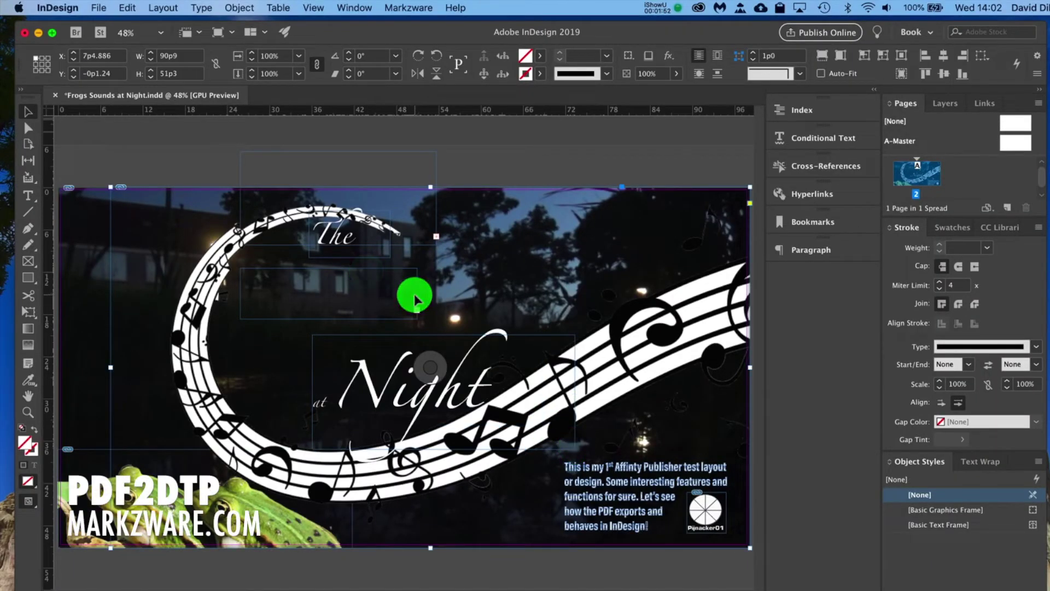
pyautogui.keyDown('super'); pyautogui.click(415, 296); pyautogui.keyUp('super')
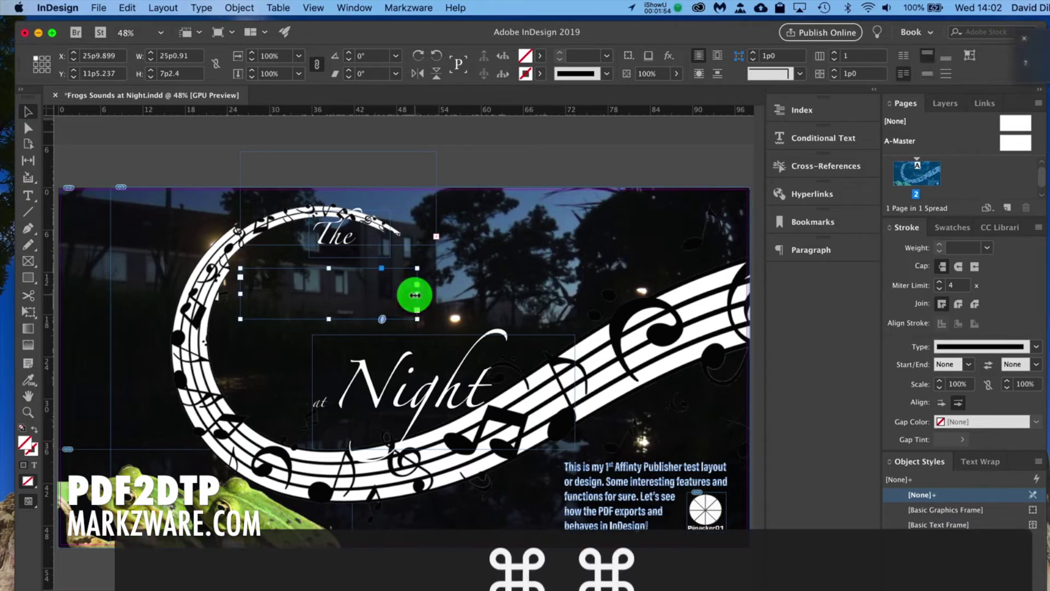
pyautogui.moveTo(417, 317); pyautogui.dragTo(470, 356)
pyautogui.click(909, 39)
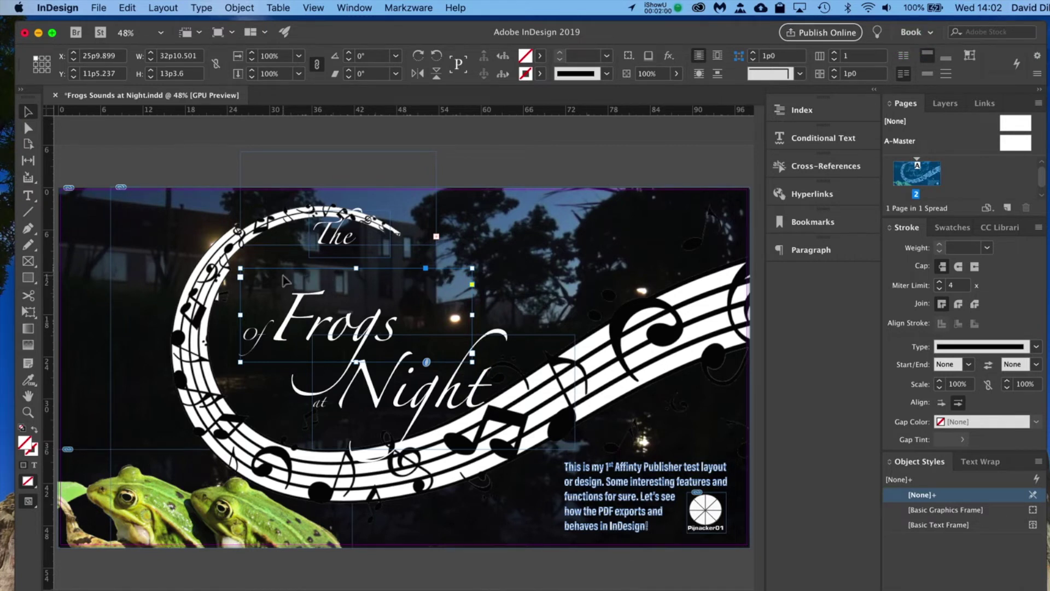
# Move the music-staff graphic and the frogs image up, frogs frame ending at Y 37p1.8.
pyautogui.click(119, 508)
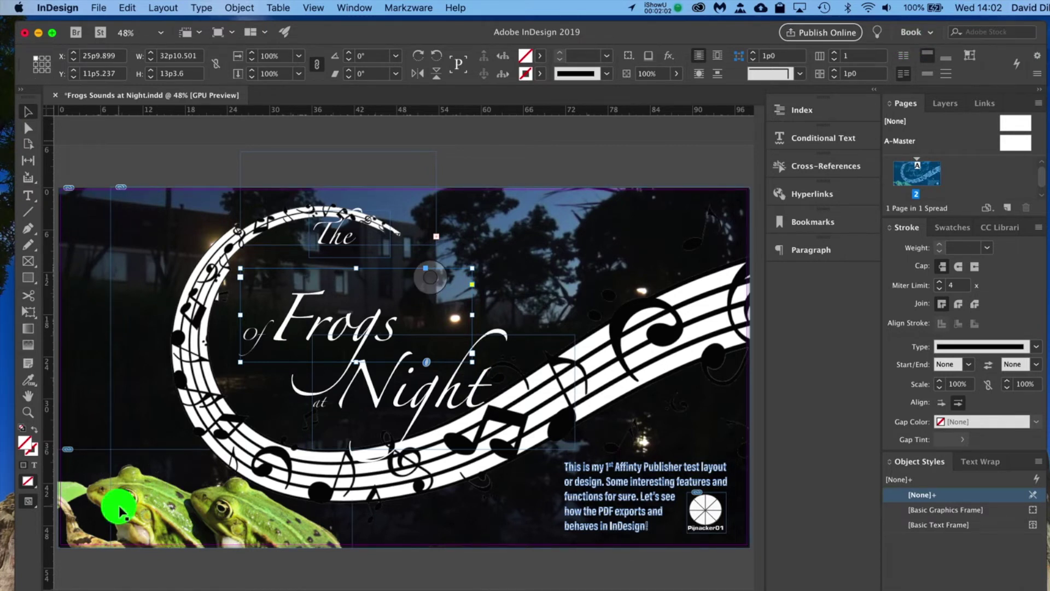
pyautogui.moveTo(120, 511)
pyautogui.mouseDown()
pyautogui.moveTo(136, 496)
pyautogui.moveTo(126, 499)
pyautogui.mouseUp()
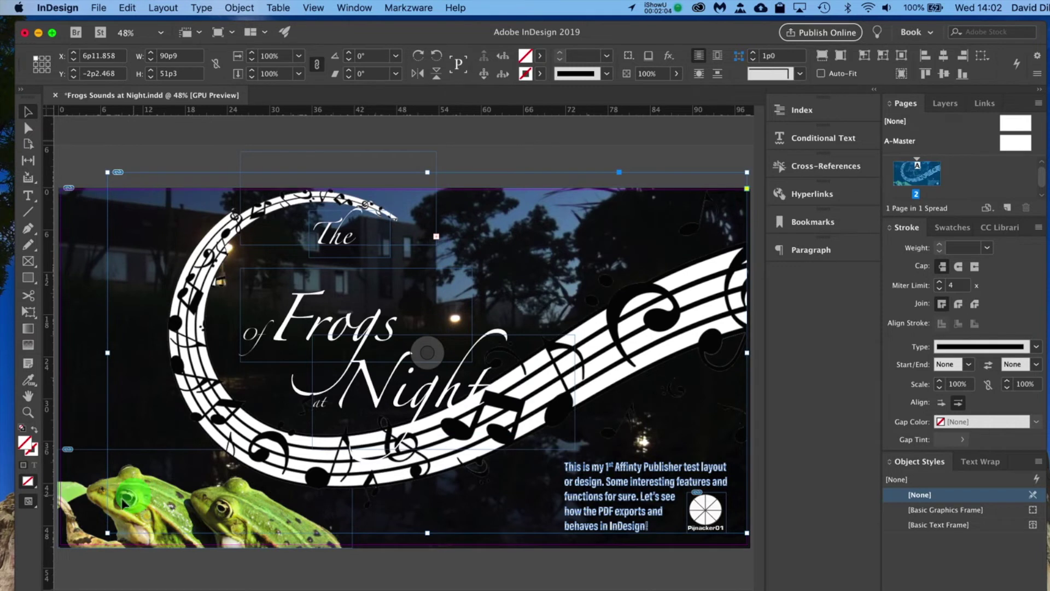
pyautogui.click(77, 514)
pyautogui.moveTo(78, 532)
pyautogui.mouseDown()
pyautogui.moveTo(79, 511)
pyautogui.moveTo(80, 538)
pyautogui.mouseUp()
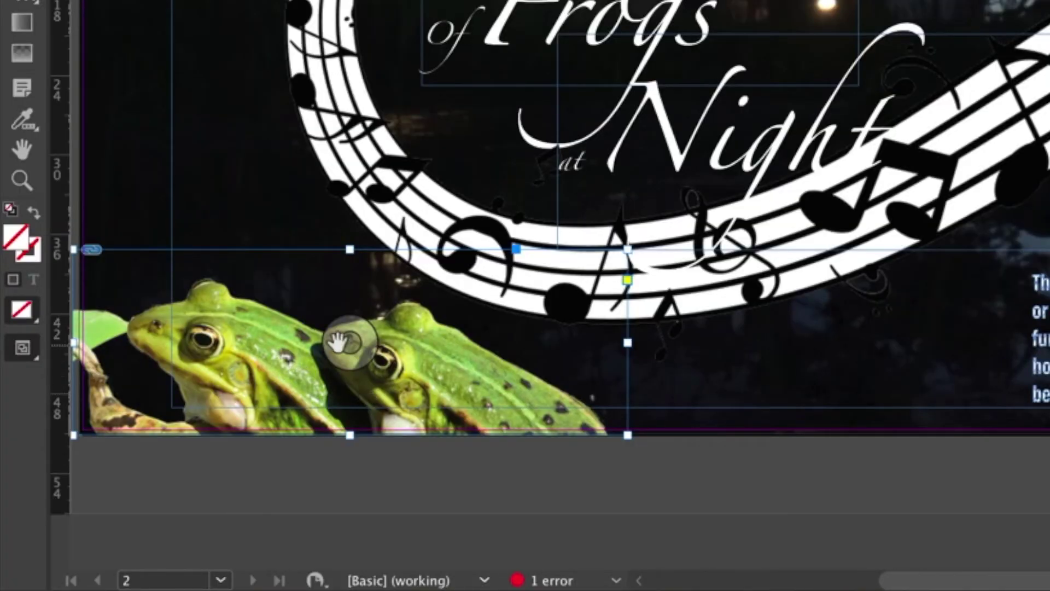
pyautogui.moveTo(115, 405)
pyautogui.mouseDown()
pyautogui.moveTo(114, 350)
pyautogui.moveTo(94, 359)
pyautogui.moveTo(98, 404)
pyautogui.mouseUp()
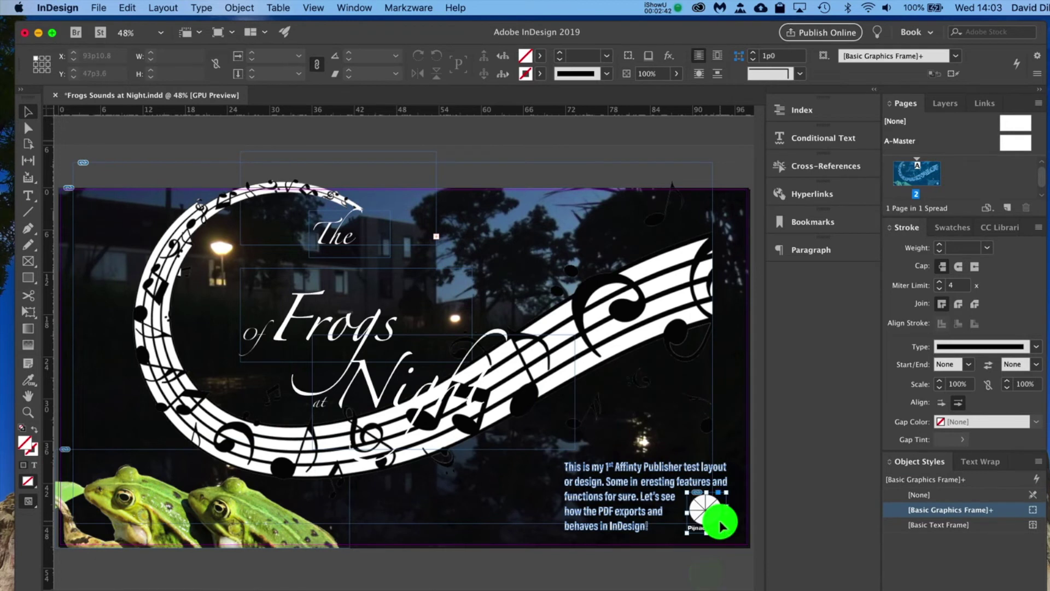
# Enlarge the text frame above the title so the word 'Sound' appears.
pyautogui.click(720, 520)
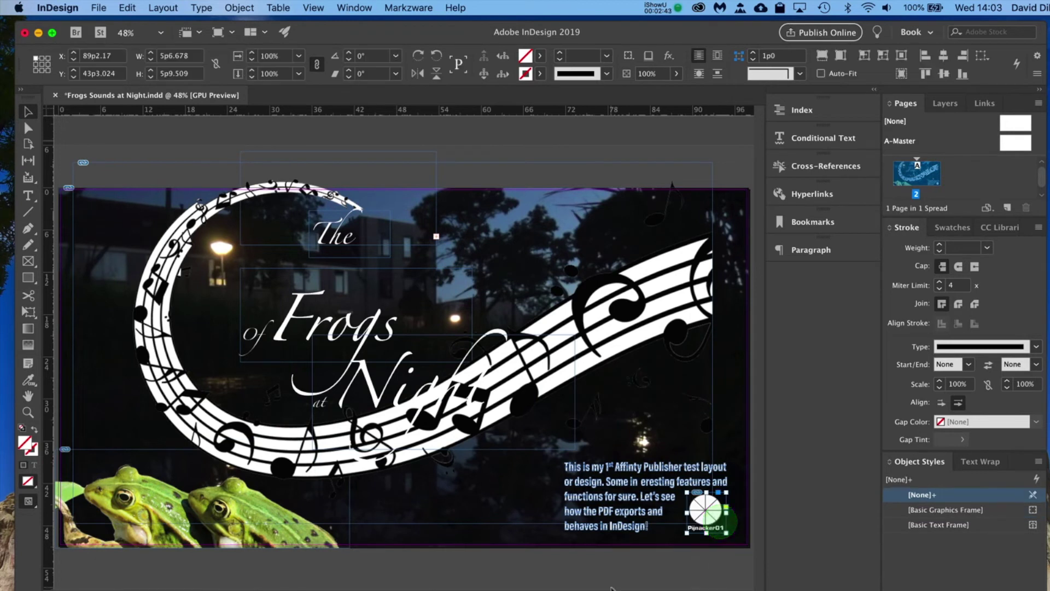
pyautogui.hscroll(-2, 611, 588)
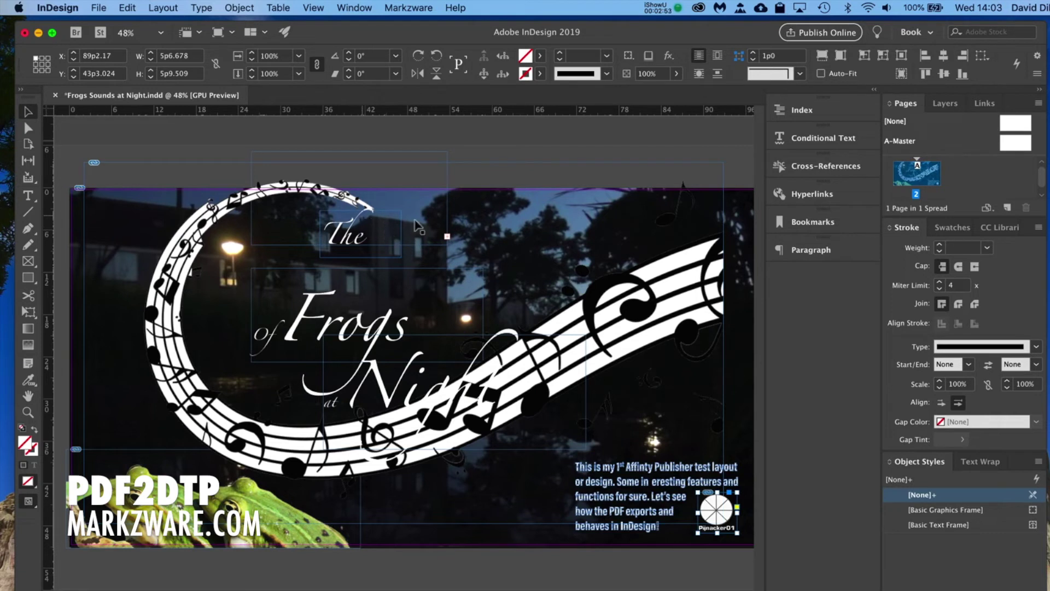
pyautogui.click(409, 191)
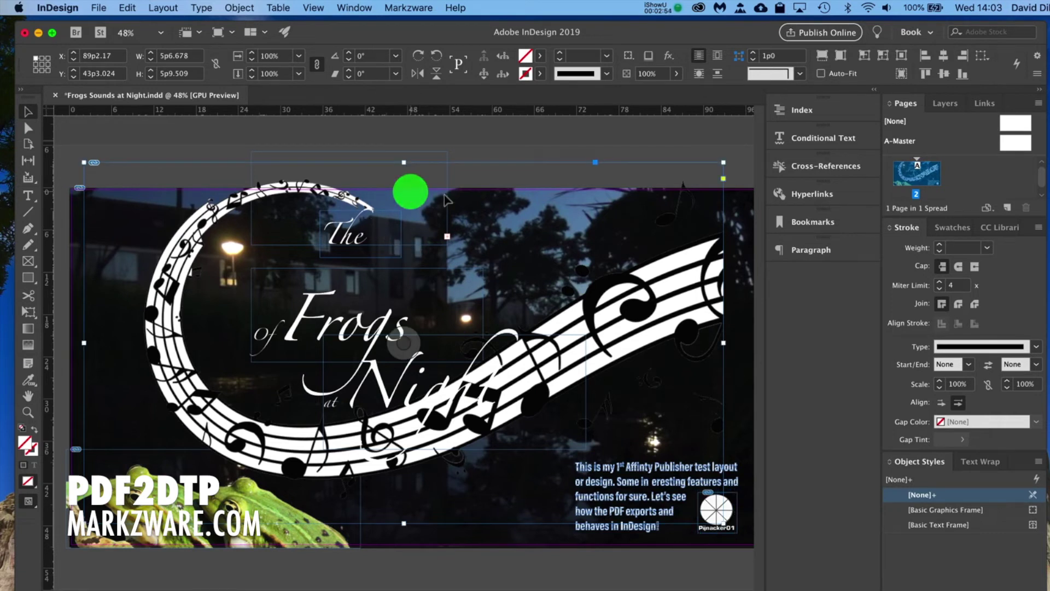
pyautogui.click(436, 162)
pyautogui.moveTo(466, 267); pyautogui.dragTo(484, 288)
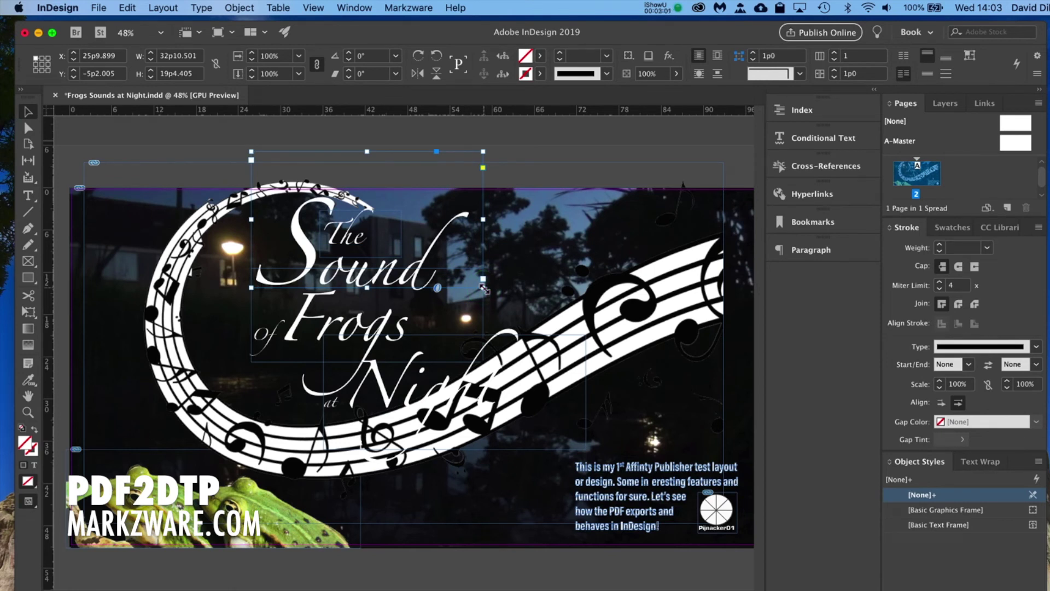
# Move the music-staff graphic right and down to X 6p11.858, Y -0p6.142.
pyautogui.click(164, 234)
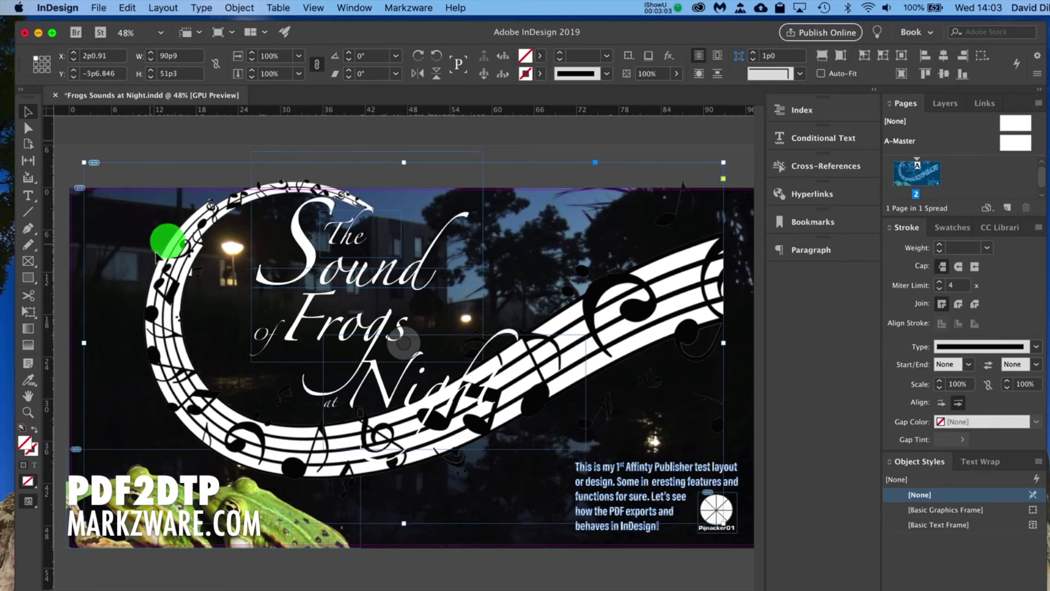
pyautogui.click(180, 267)
pyautogui.moveTo(180, 266); pyautogui.dragTo(191, 280)
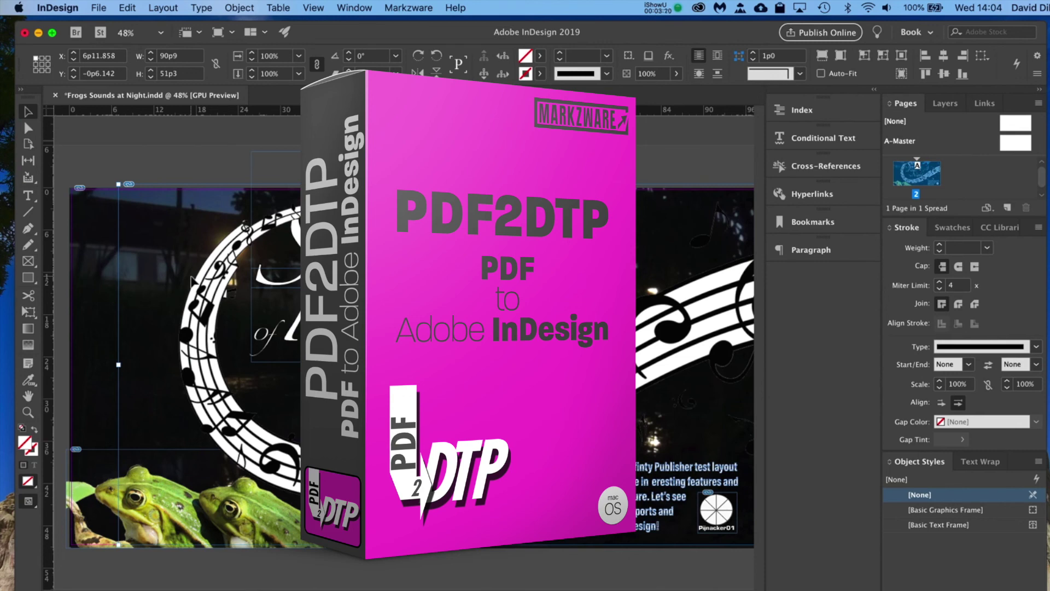
# Show the Markzware PDF2DTP submenu with Convert PDF… and its other commands.
pyautogui.click(409, 8)
pyautogui.moveTo(421, 28)
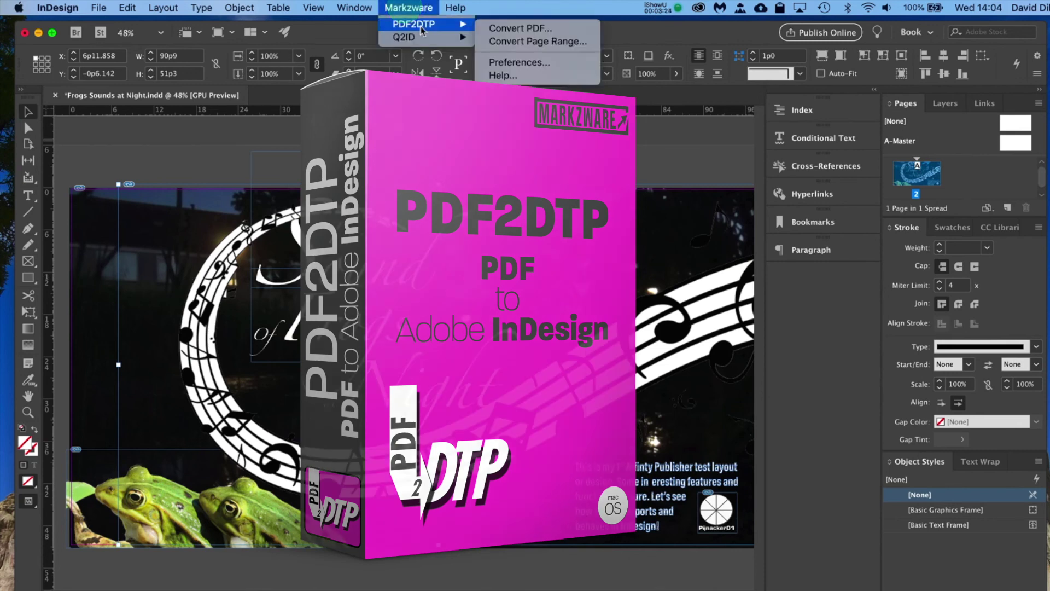